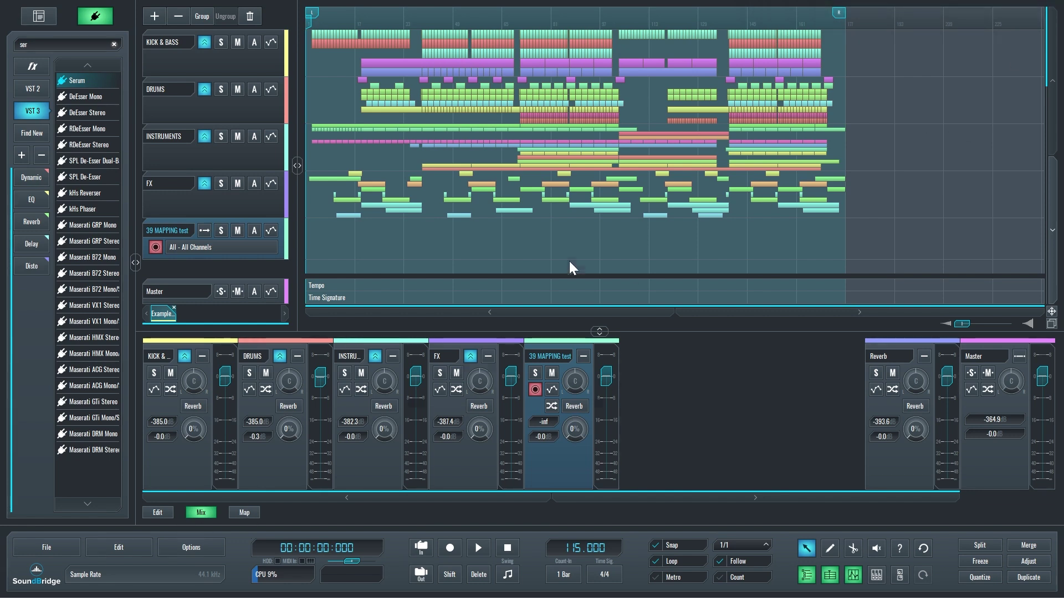
Review the MIDI device settings in Preferences, then close them.
key(ctrl+p)
click(412, 231)
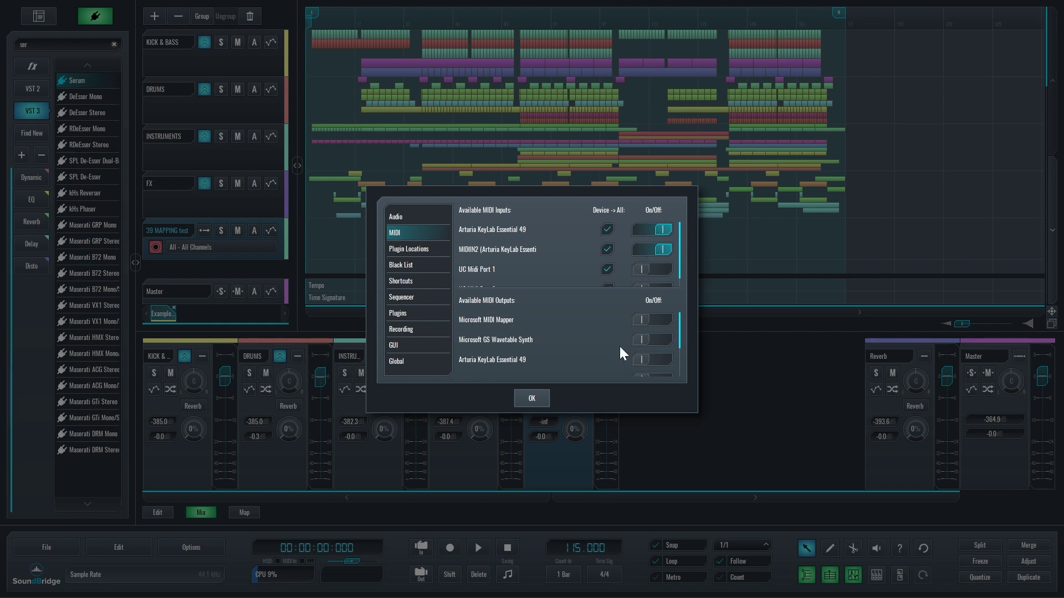
scroll(680, 337, down, 1)
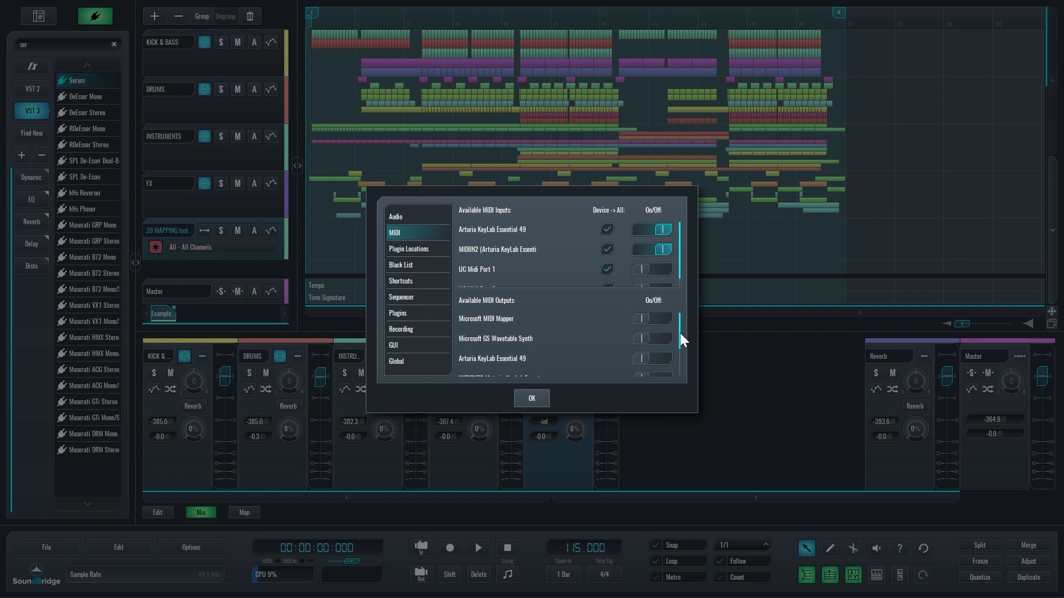
click(531, 398)
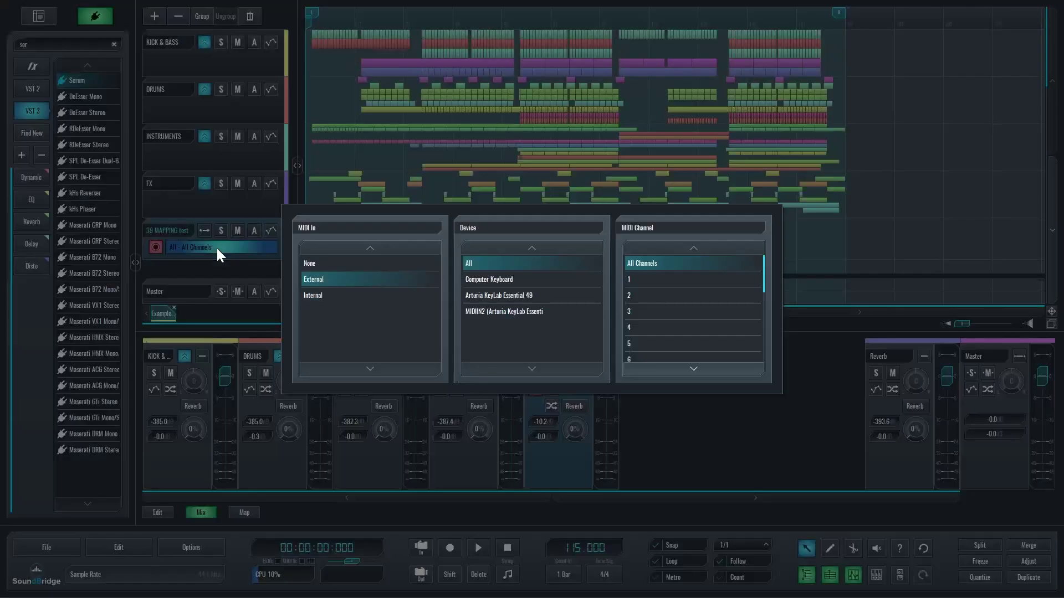
Try the test track's MIDI input sources, leaving the device on All and all channels.
click(217, 248)
click(327, 295)
click(370, 281)
click(529, 279)
click(521, 312)
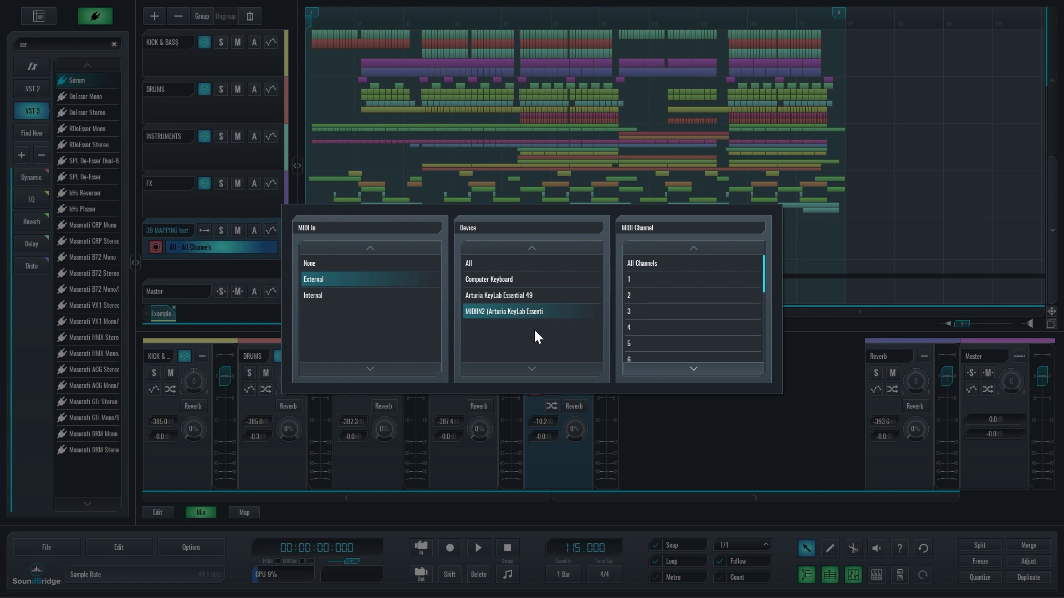
click(652, 265)
click(535, 264)
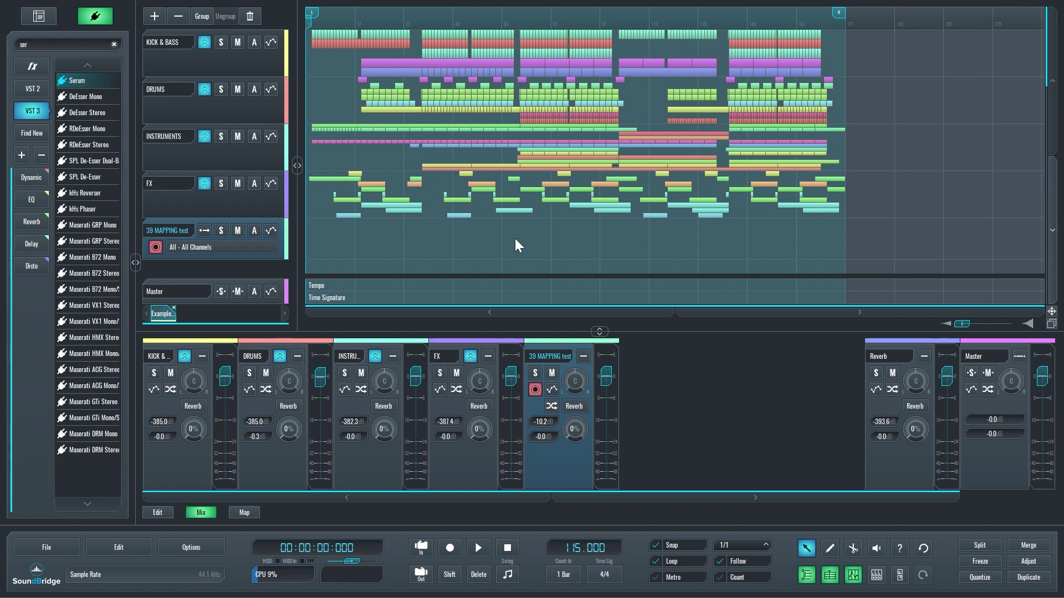
Recheck the MIDI preferences, then switch the mixer area to the MIDI mapping panel.
key(ctrl+comma)
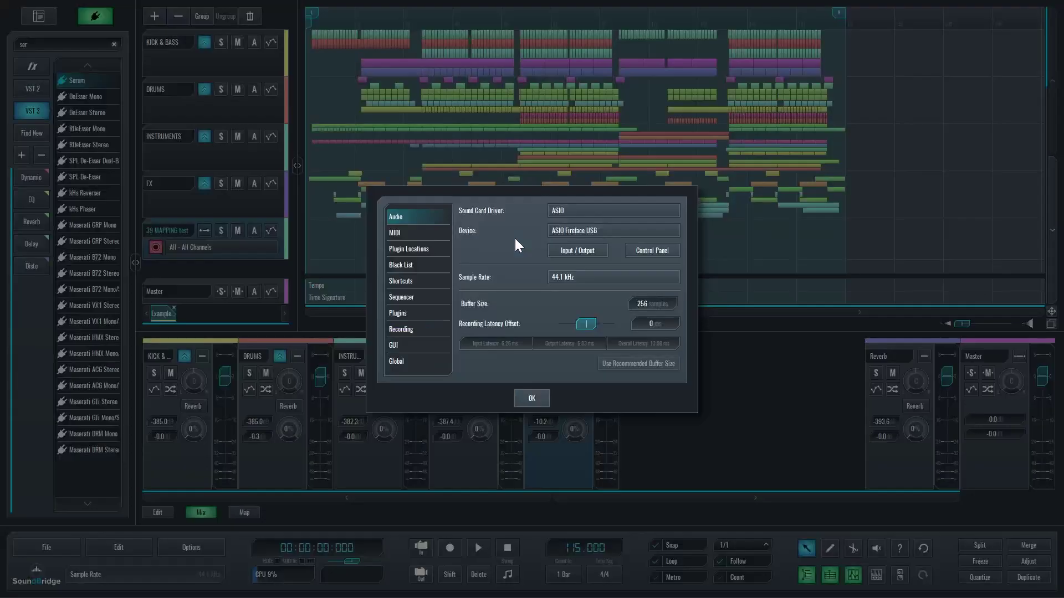
click(437, 235)
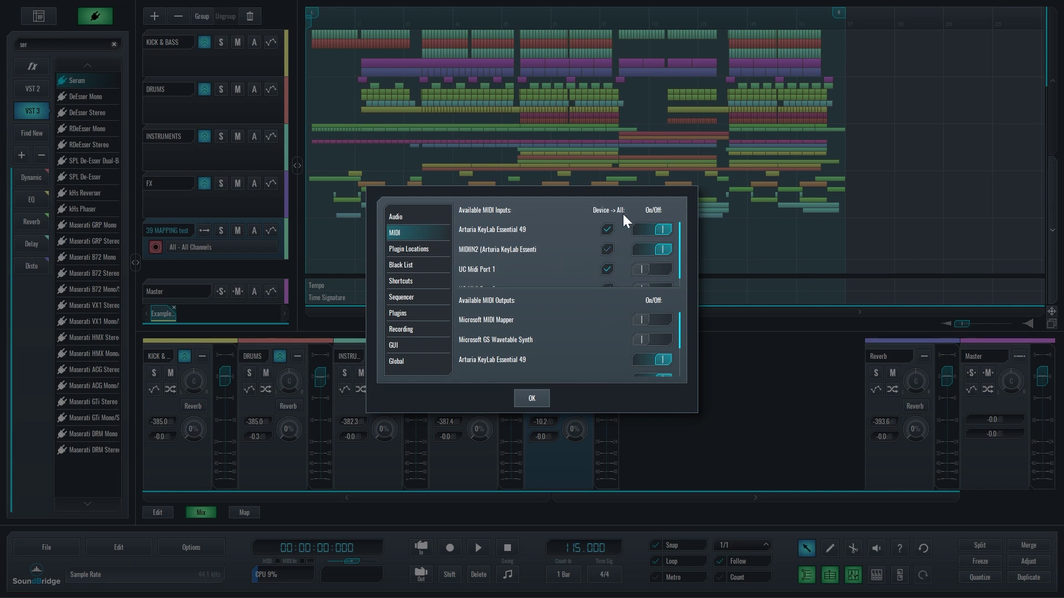
click(532, 397)
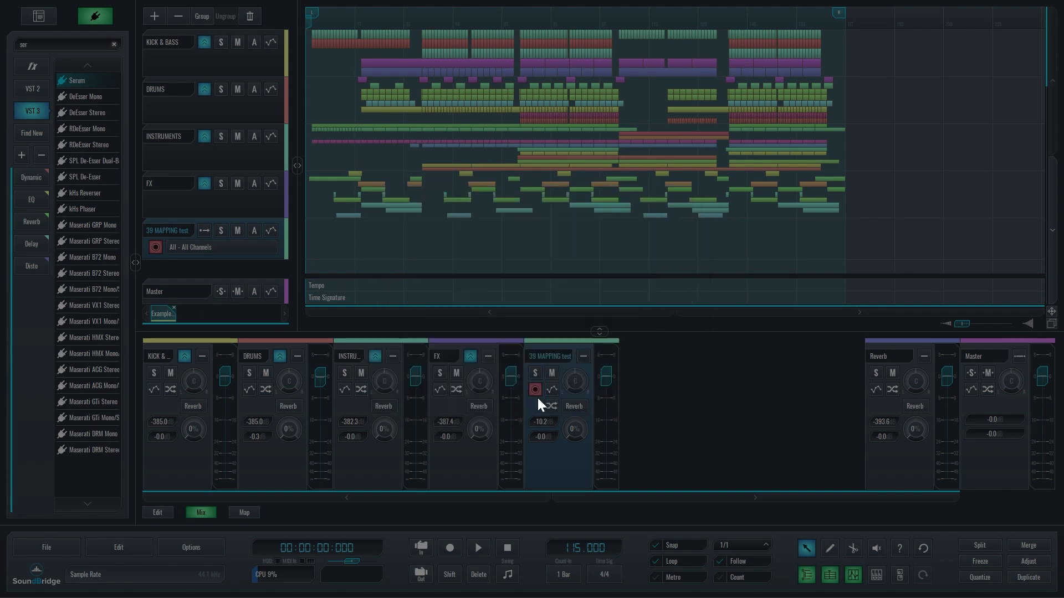
click(244, 512)
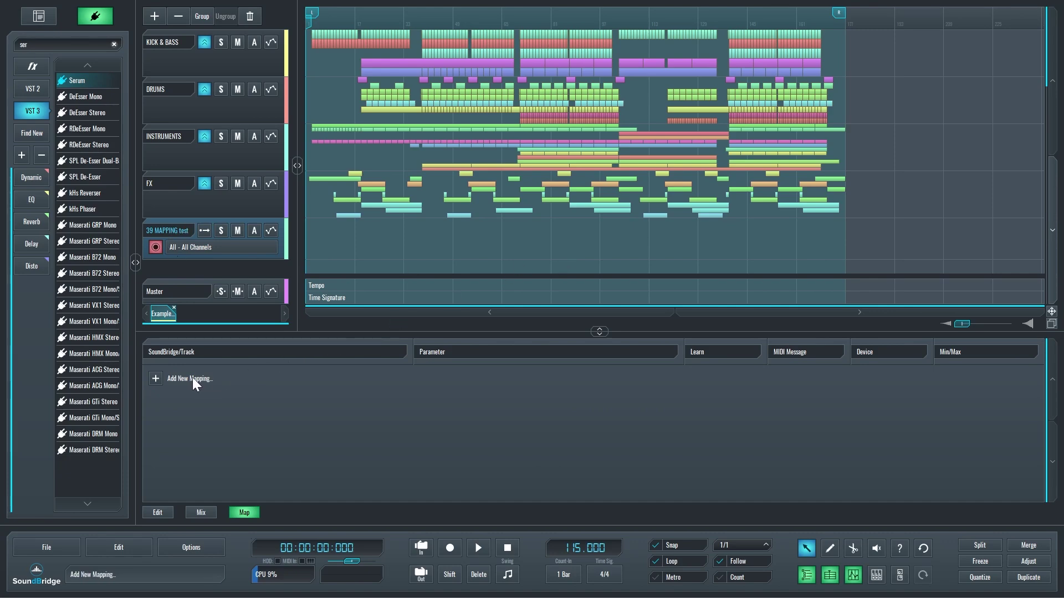
Add a SoundBridge mapping for Transport - Toggle Playback and learn A#5 / 1 from the KeyLab.
click(175, 378)
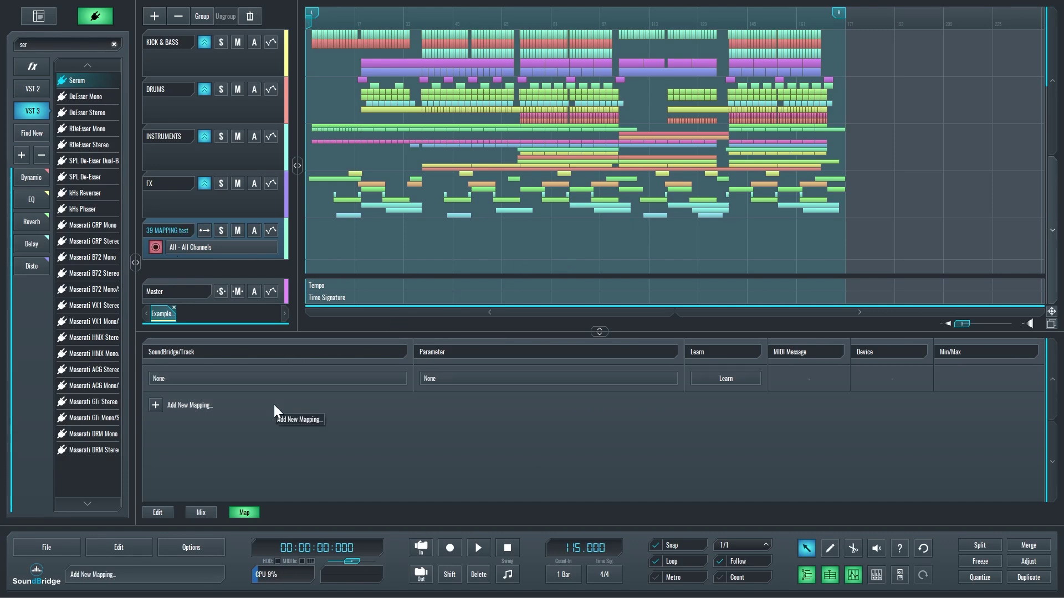
click(257, 378)
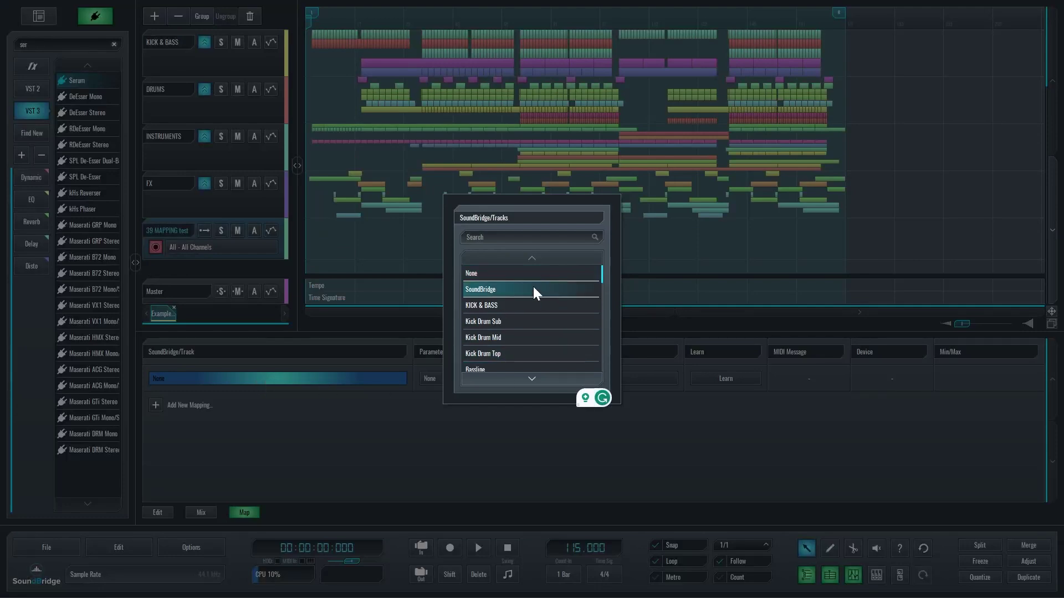
click(499, 288)
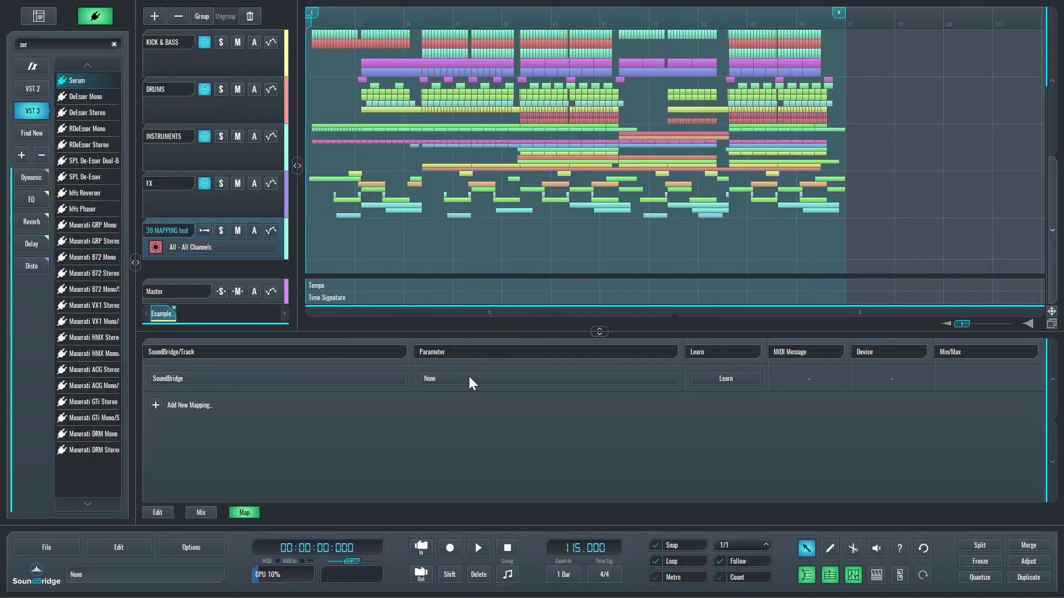
click(469, 377)
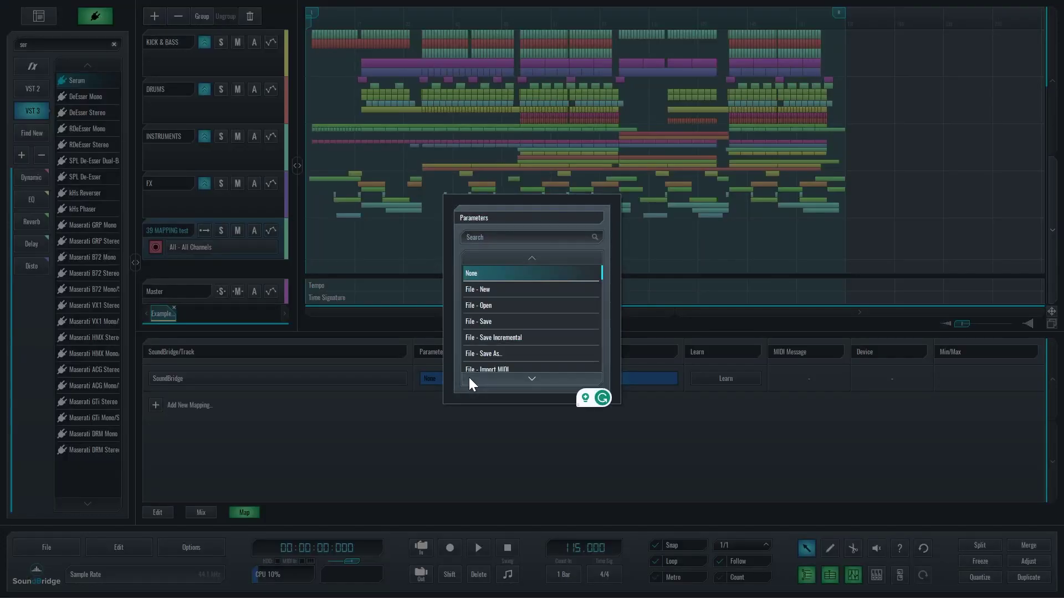
text(play)
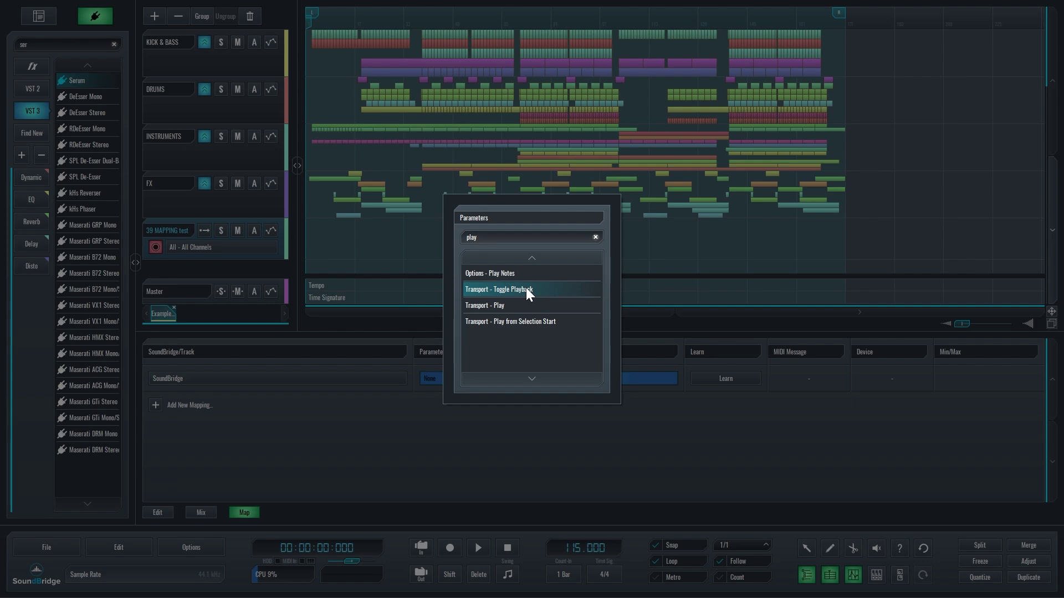
click(485, 290)
click(746, 374)
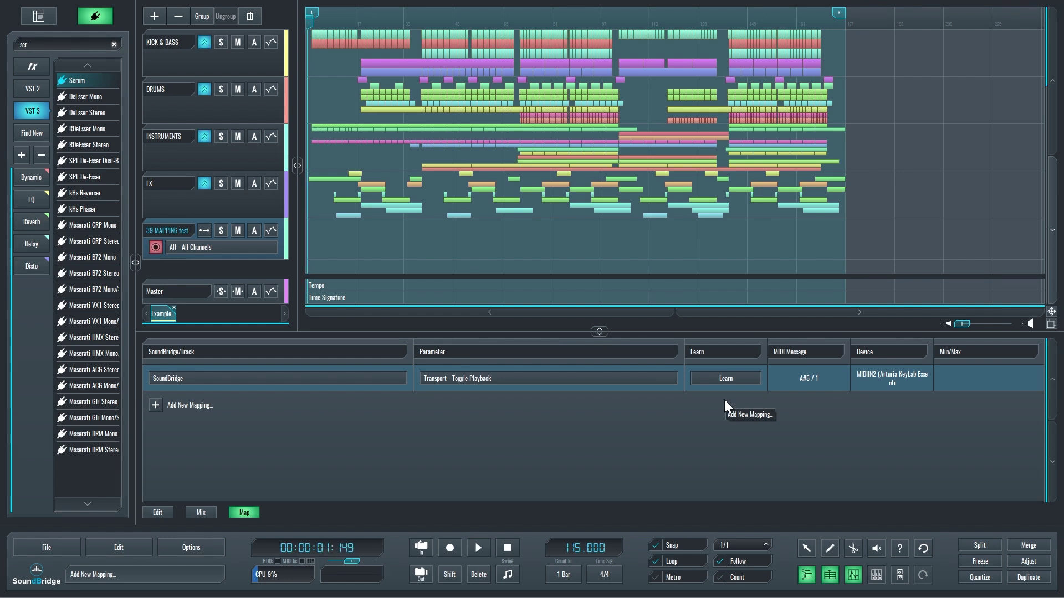
Map SoundBridge's Transport - Record to the KeyLab record pad, learning B5 / 1.
click(165, 406)
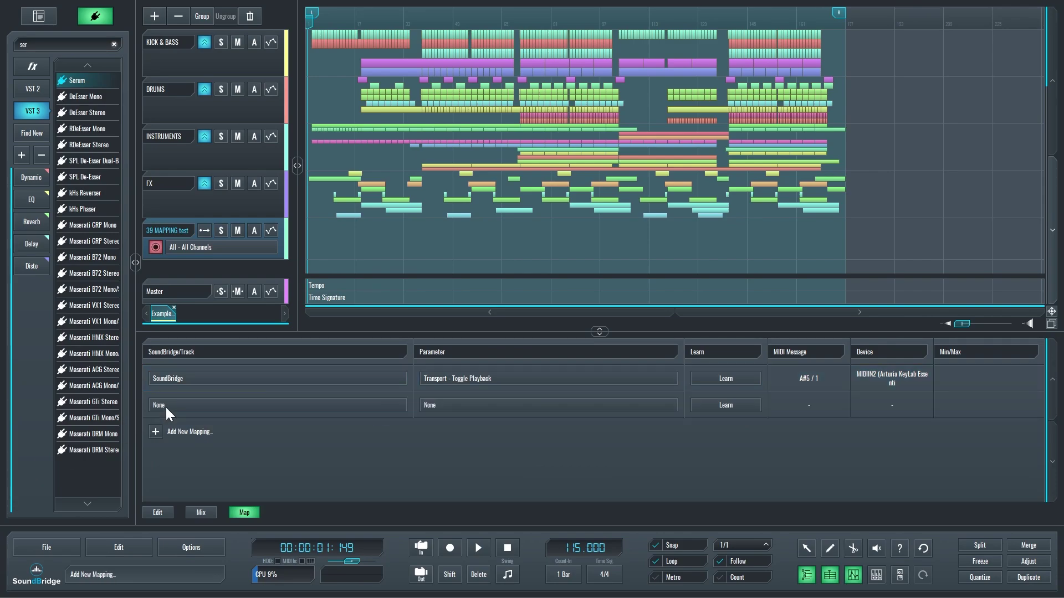
click(371, 404)
click(513, 292)
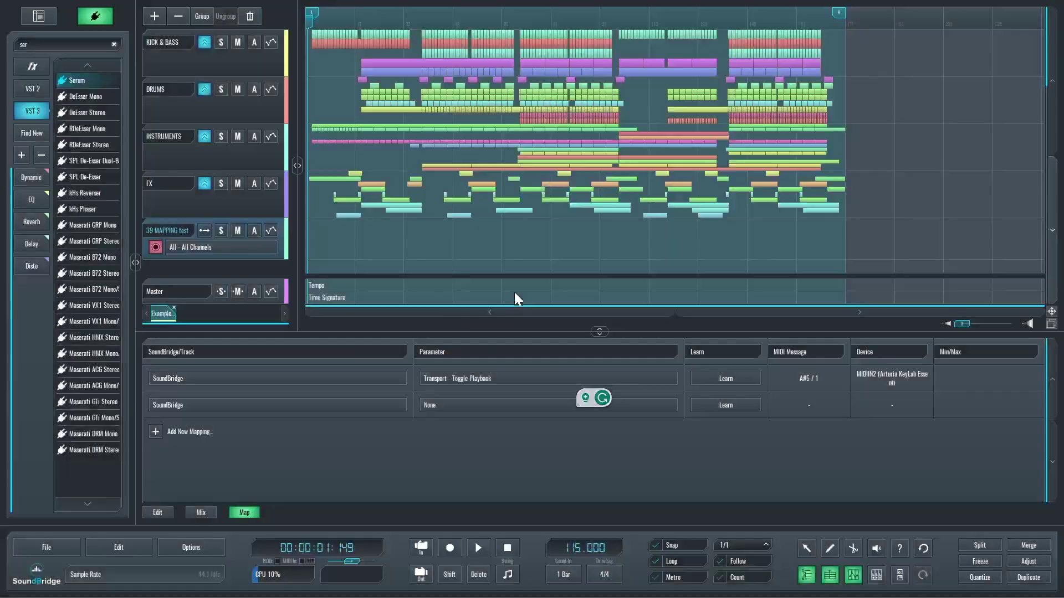
click(479, 410)
text(rec)
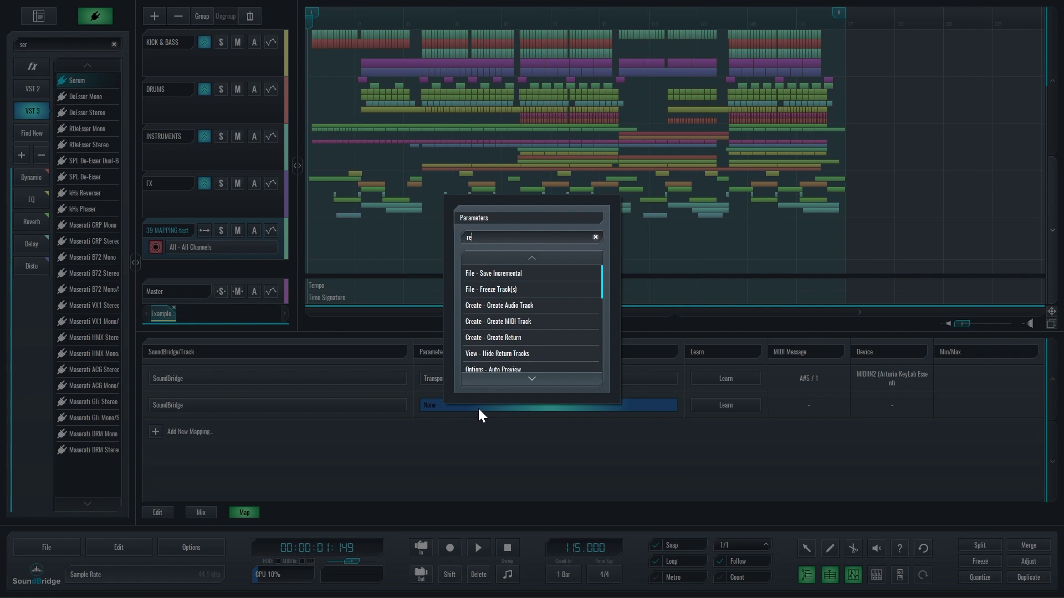
click(513, 273)
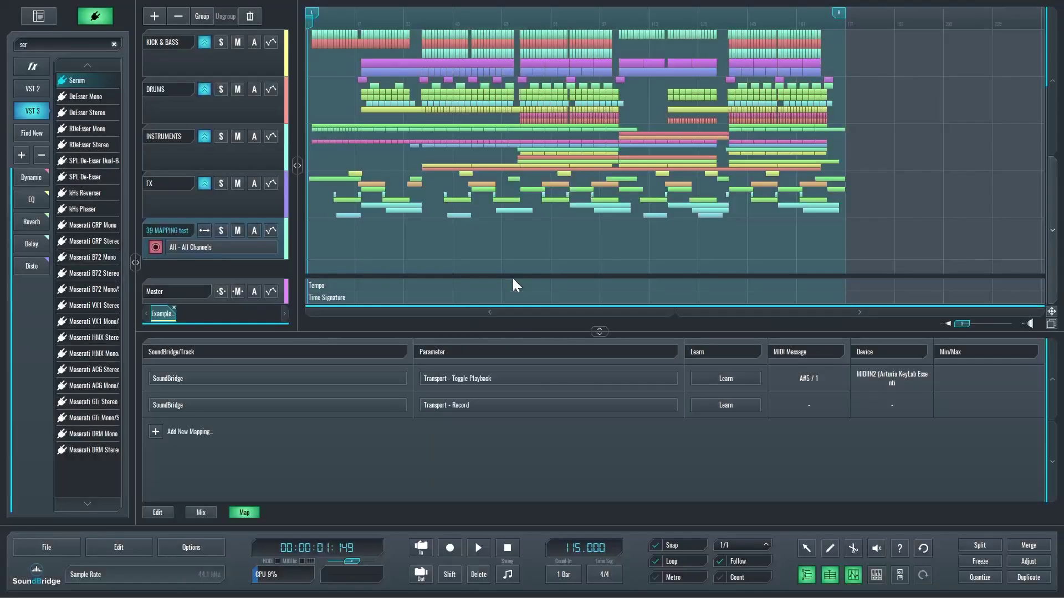
click(741, 407)
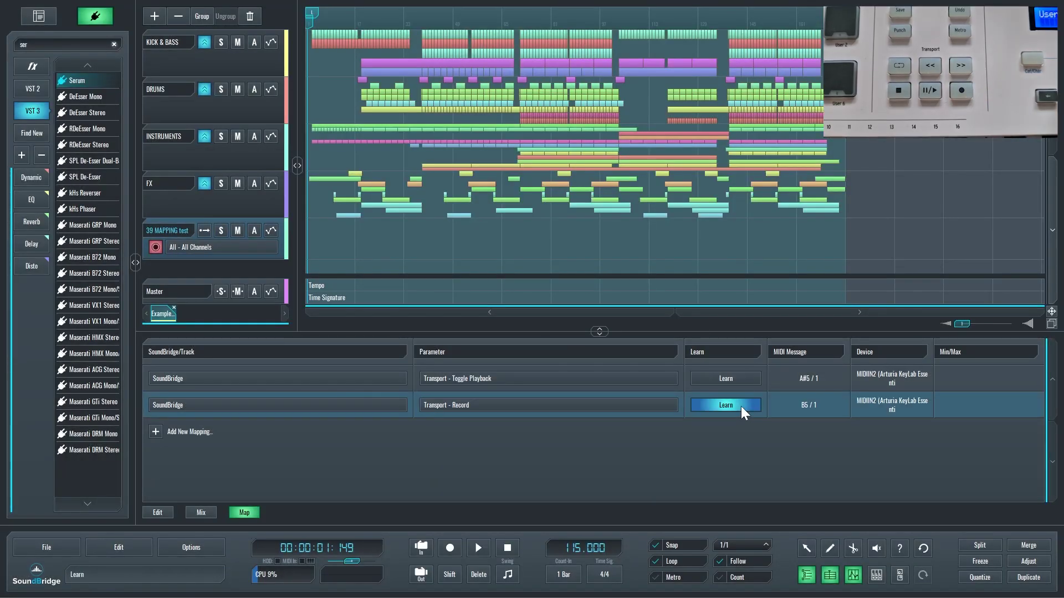
click(741, 407)
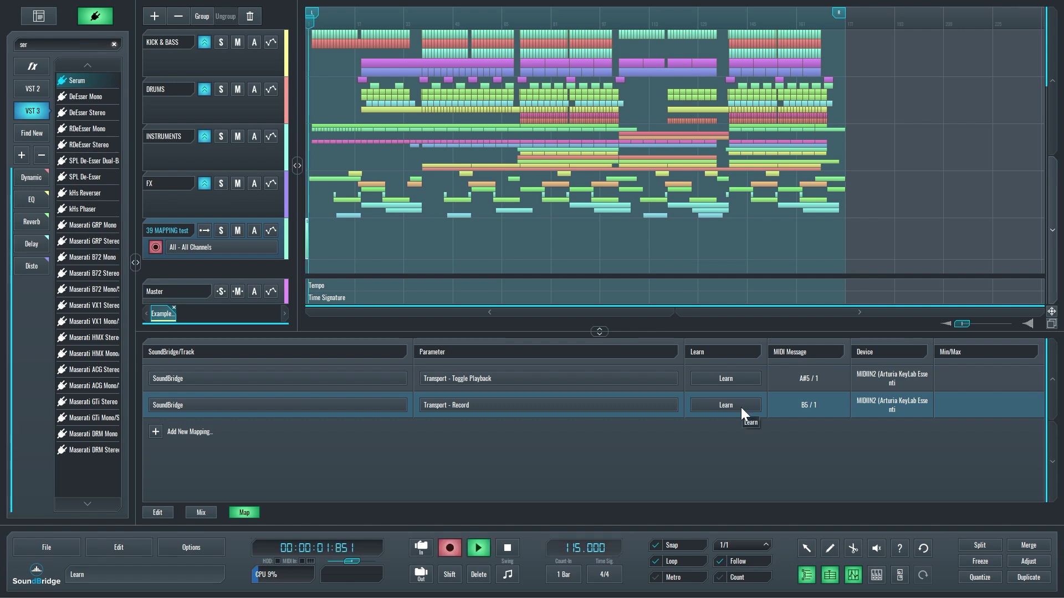
Add a third mapping assigning Transport - Stop to the controller's A5 key.
click(197, 433)
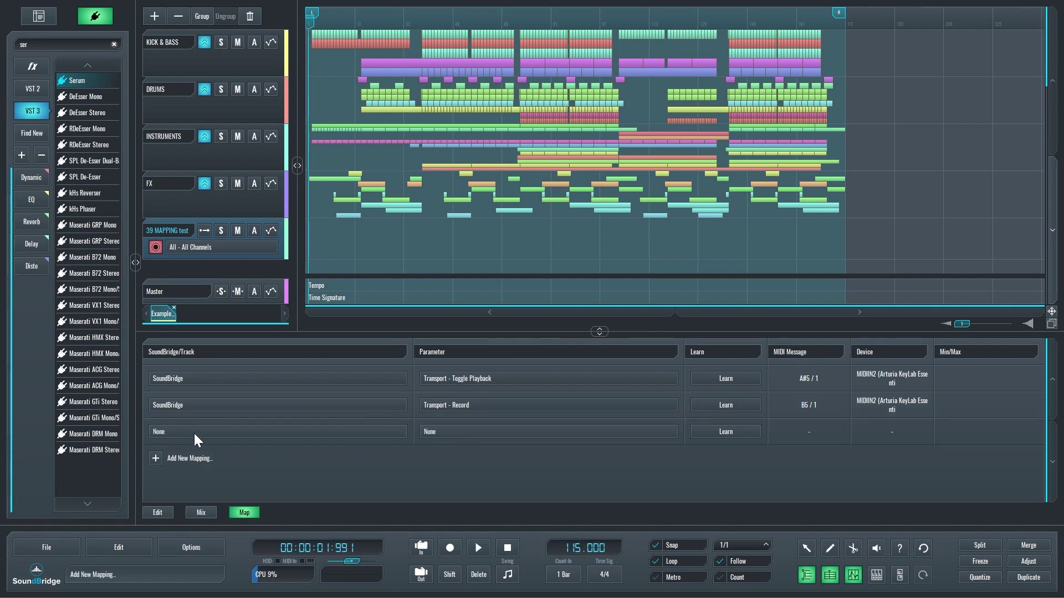
click(194, 433)
click(461, 432)
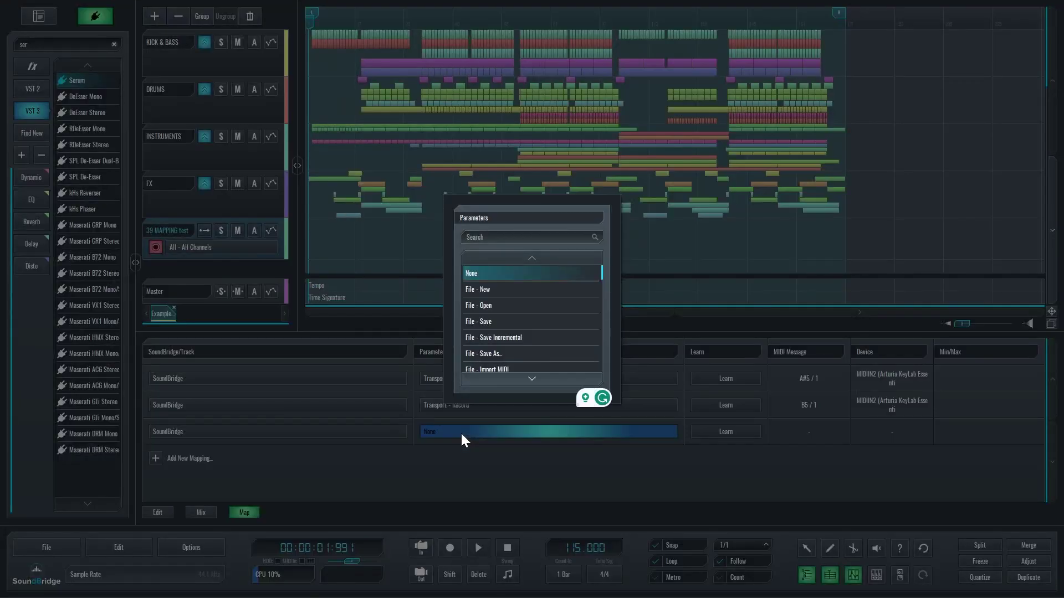
text(stop)
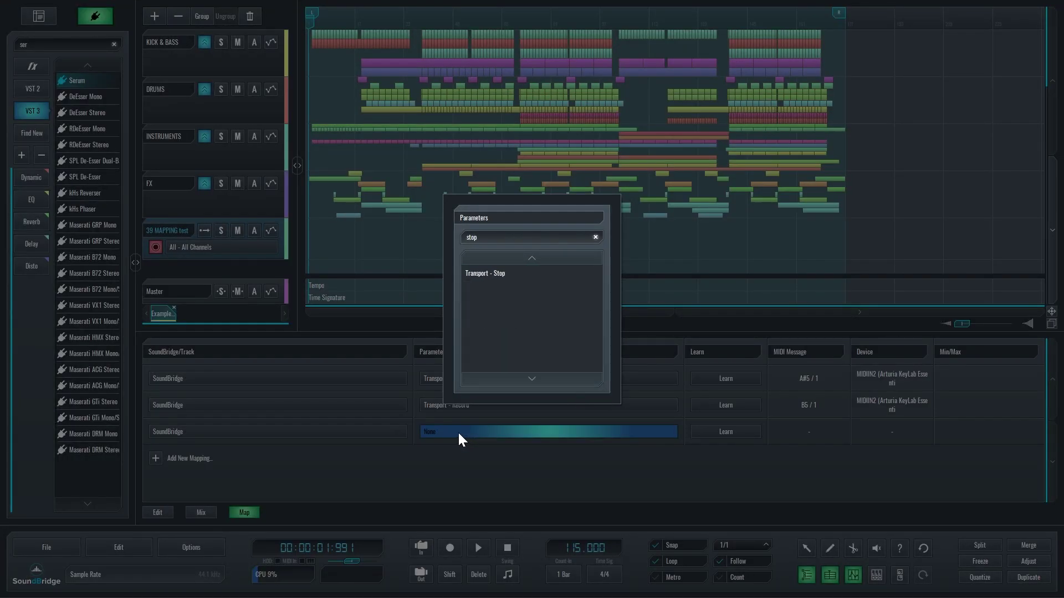
click(496, 272)
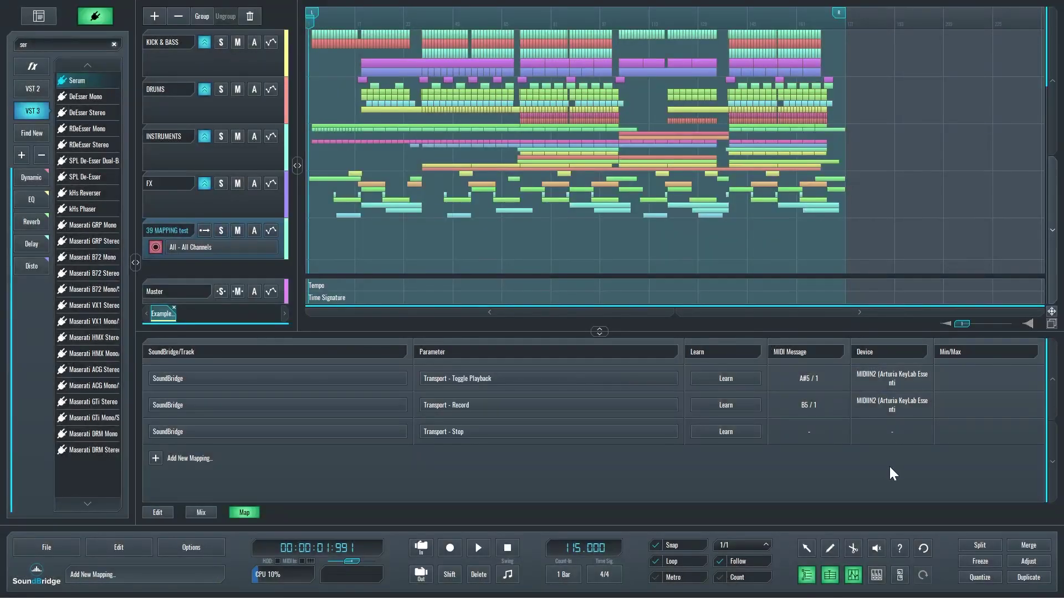
click(727, 430)
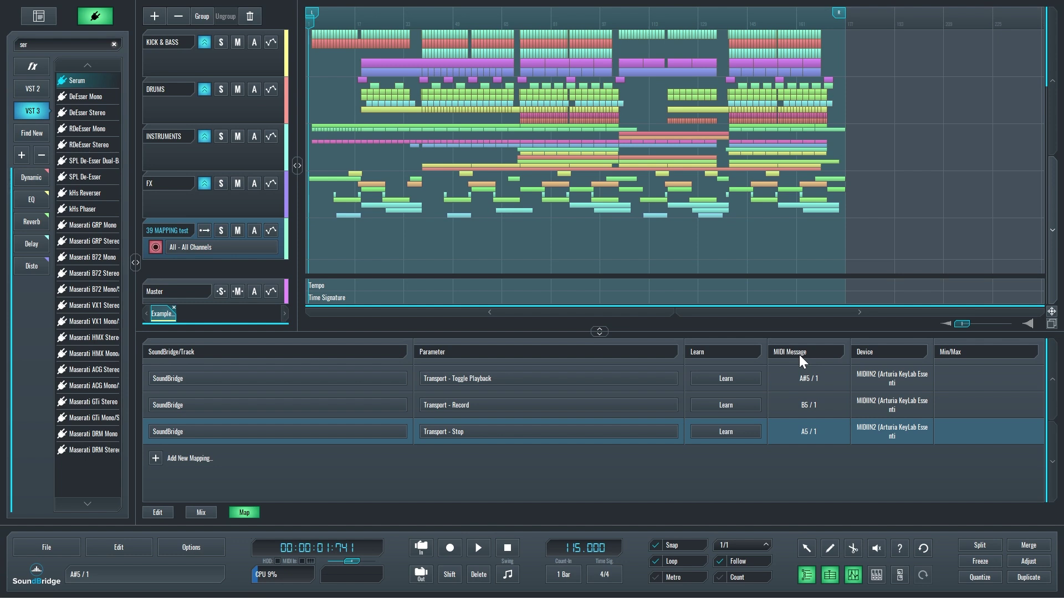
key(1)
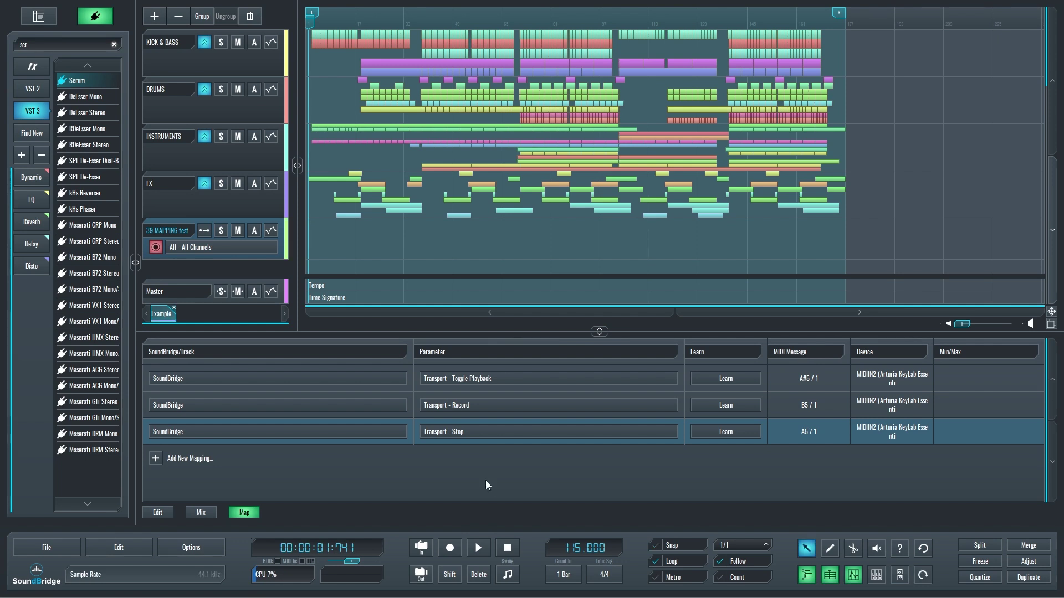
Disable Resume Playback From Last Start Position on the Sequencer preferences page and confirm.
key(ctrl+comma)
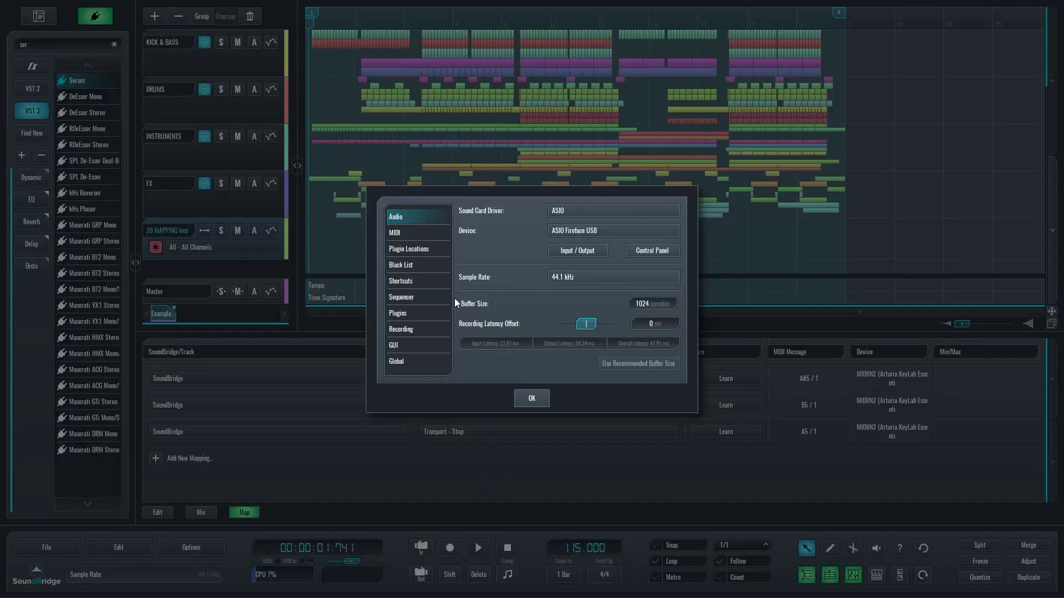
click(436, 298)
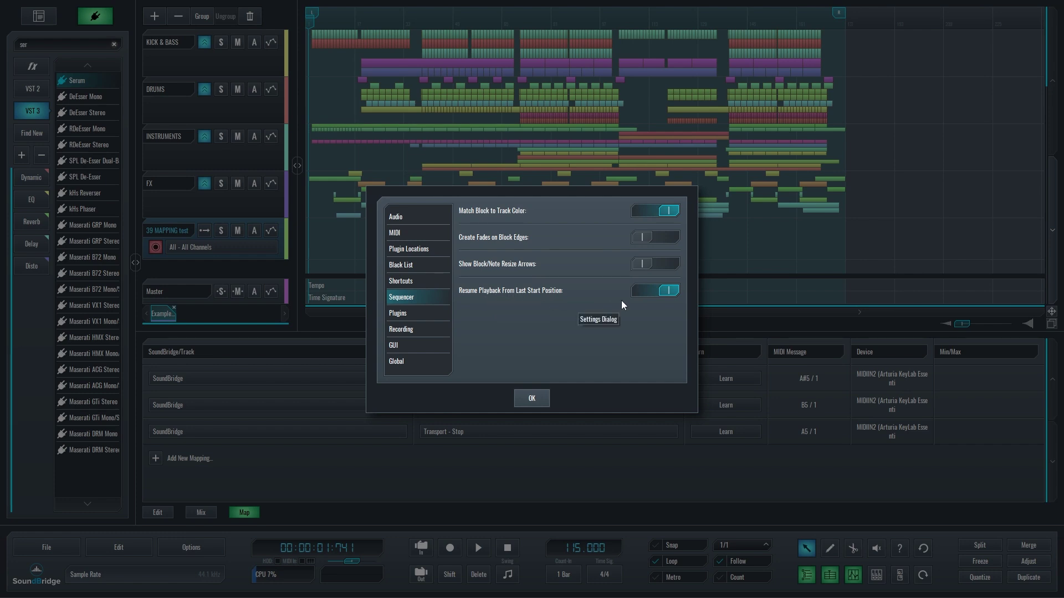
click(665, 292)
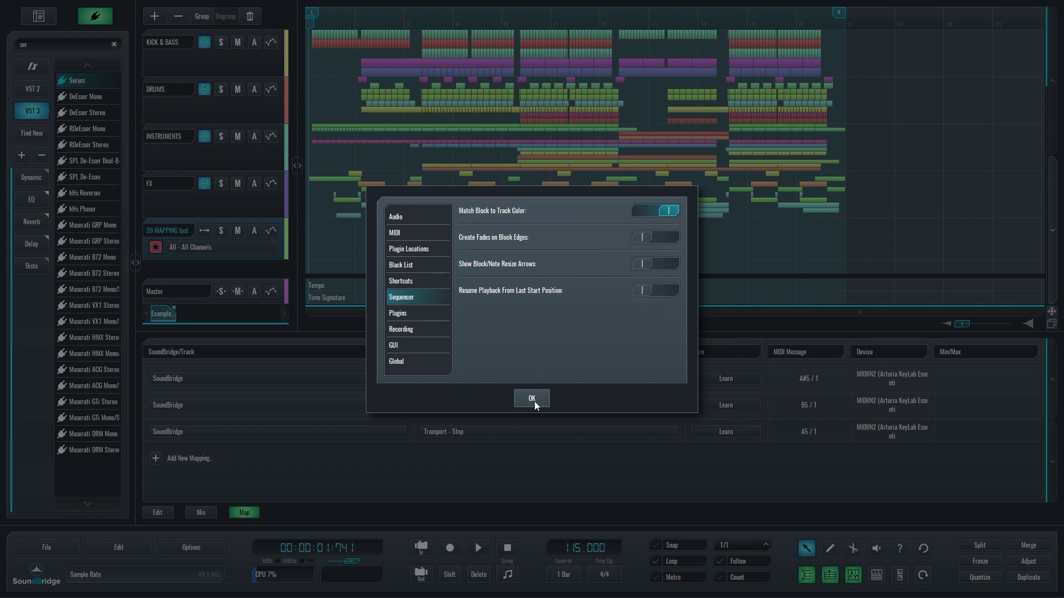
click(534, 401)
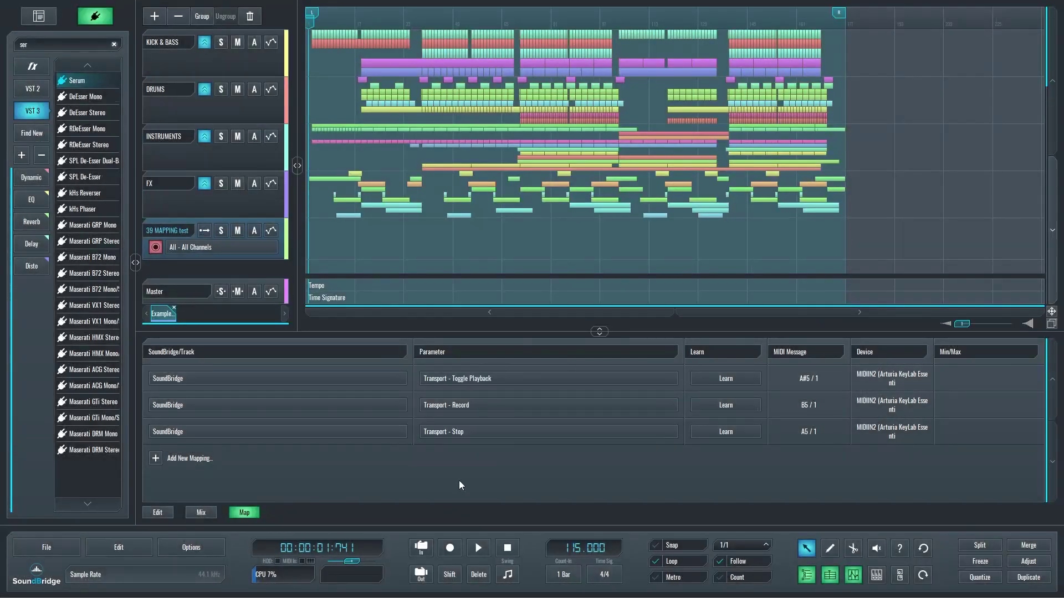
Play and stop twice to verify playback resumes where it stopped, then reopen Sequencer preferences.
key(space)
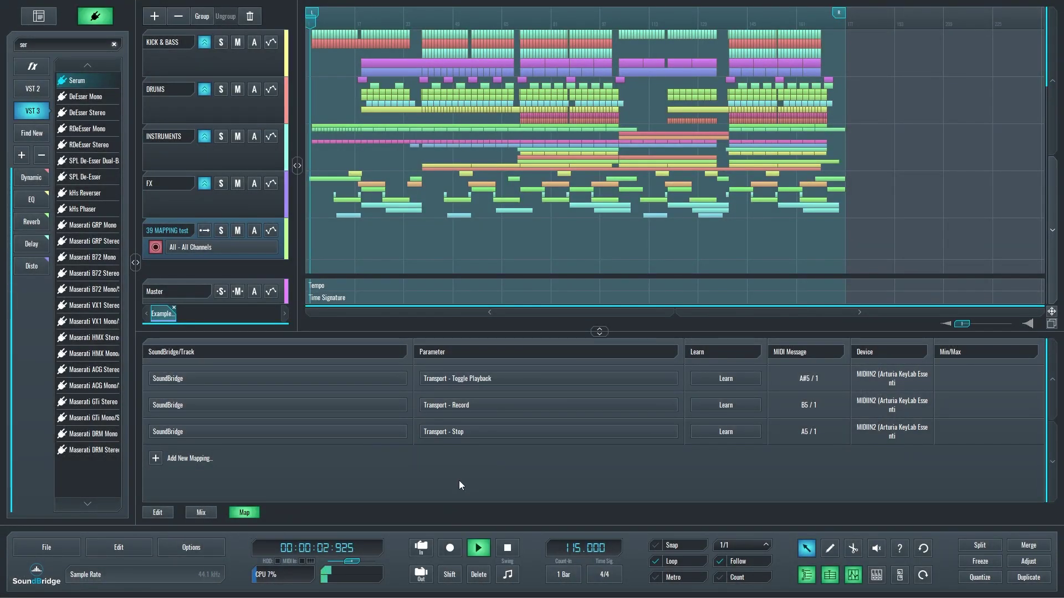
key(space)
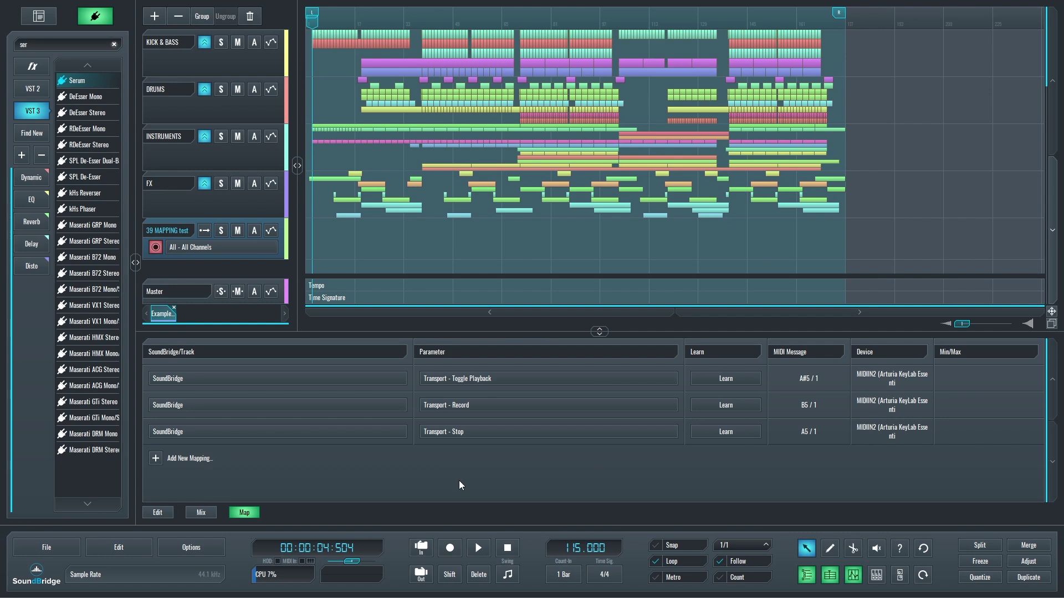
key(space)
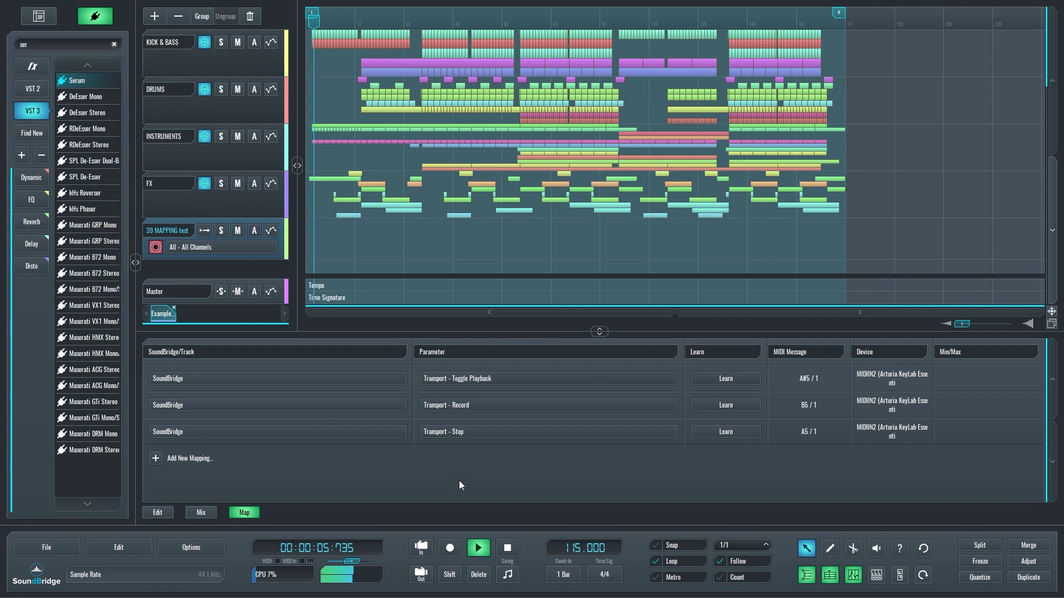
key(space)
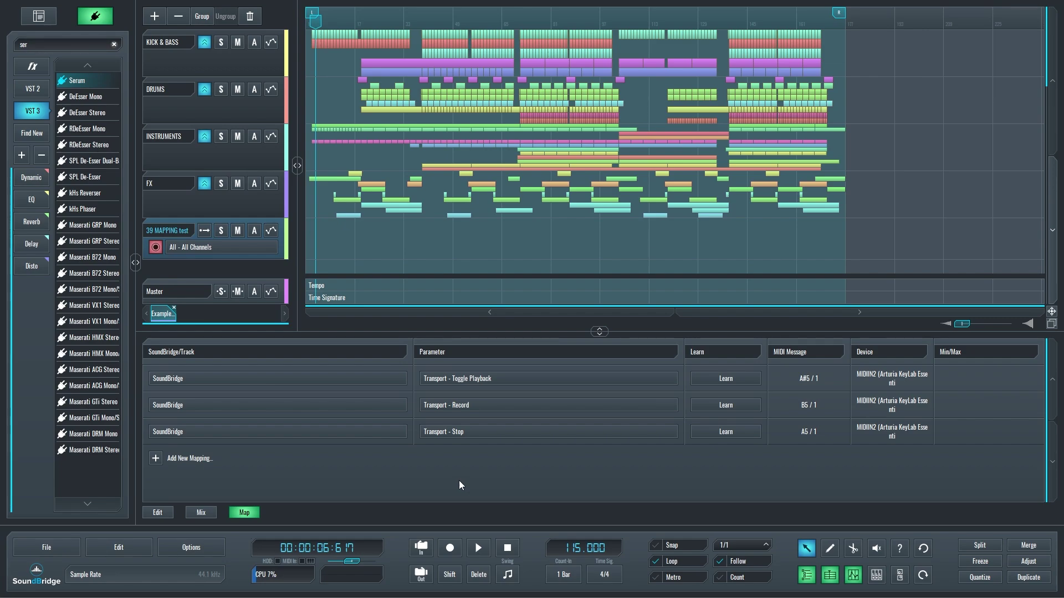
key(ctrl+comma)
click(401, 298)
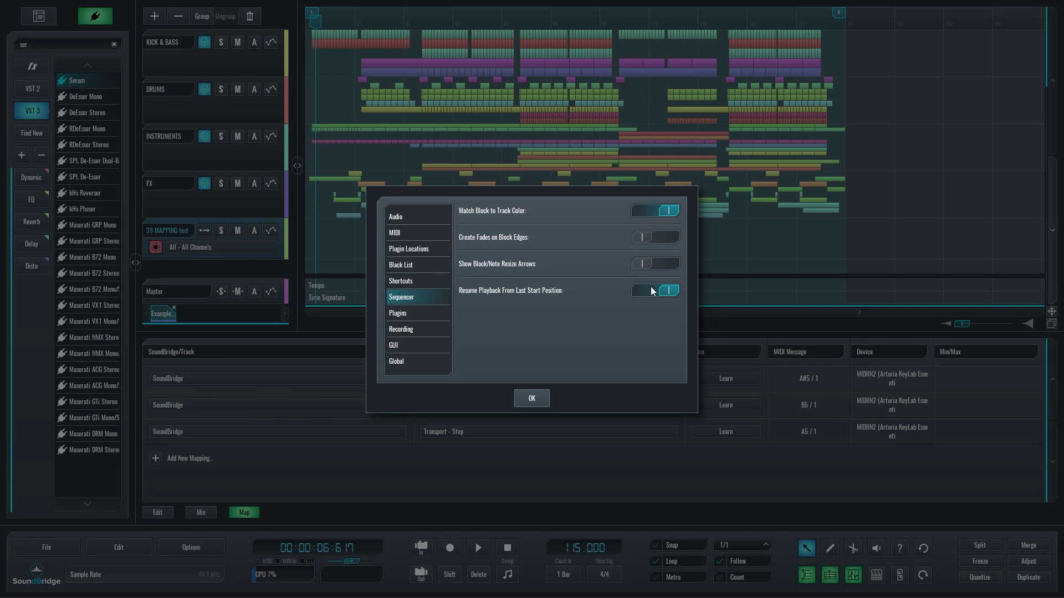
Close the Sequencer preferences without making changes.
key(Return)
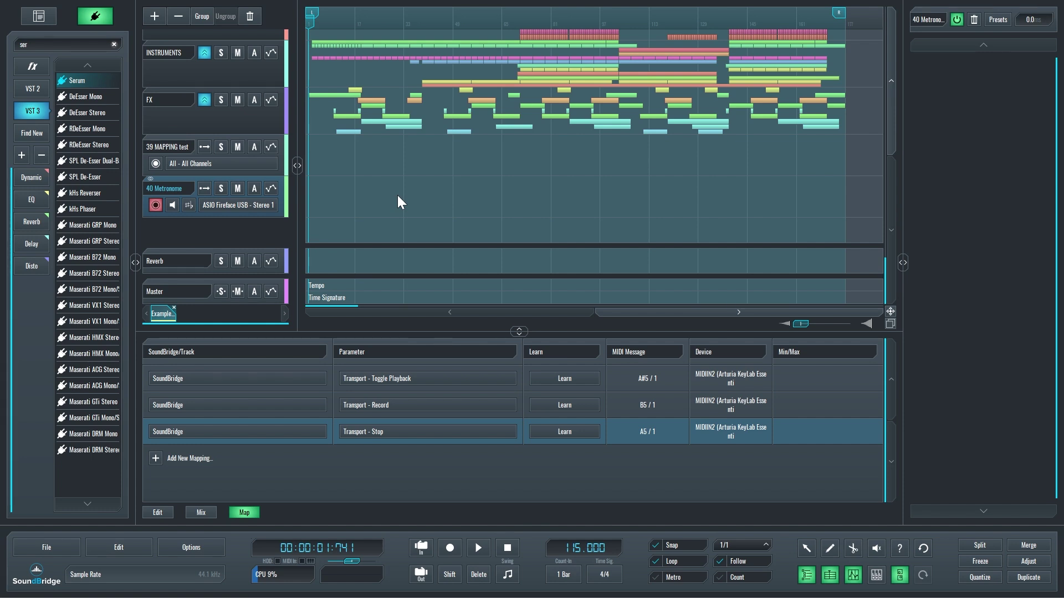
Set the 40 Metronome track's input to Metronome and return the playhead to the song start.
click(256, 206)
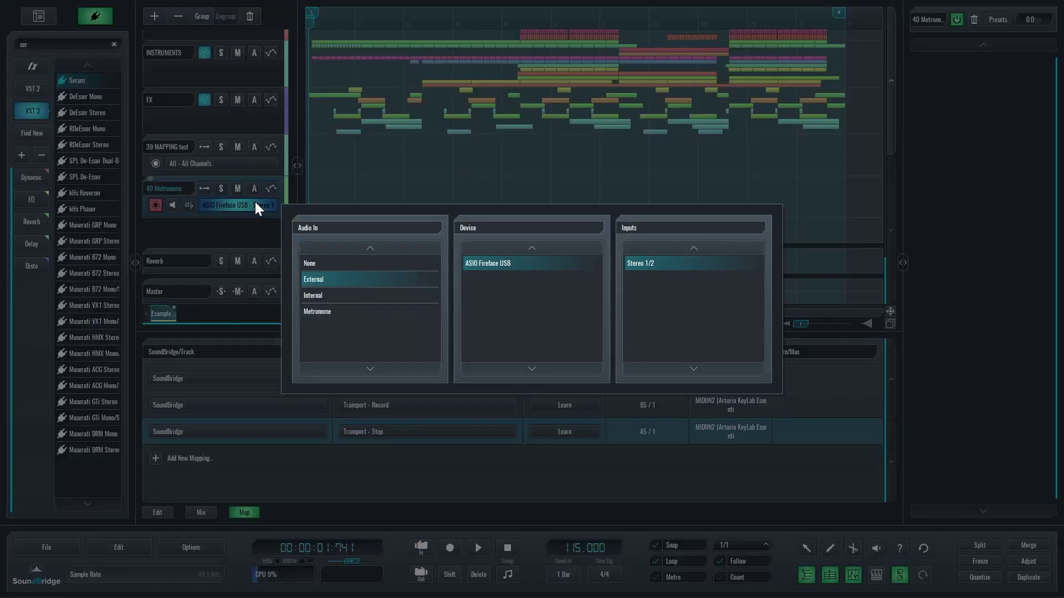
click(336, 312)
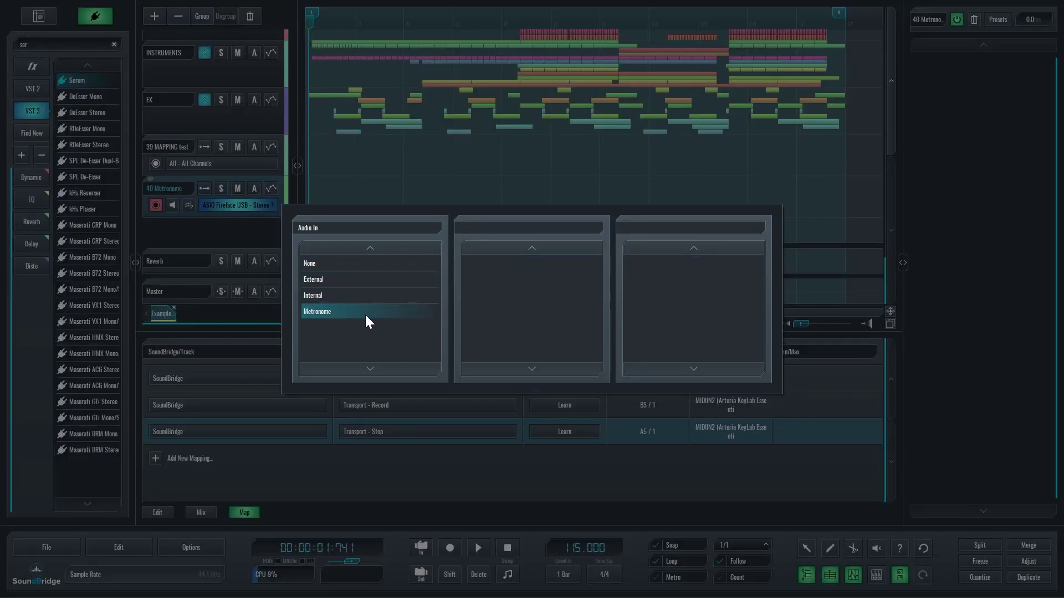
click(365, 318)
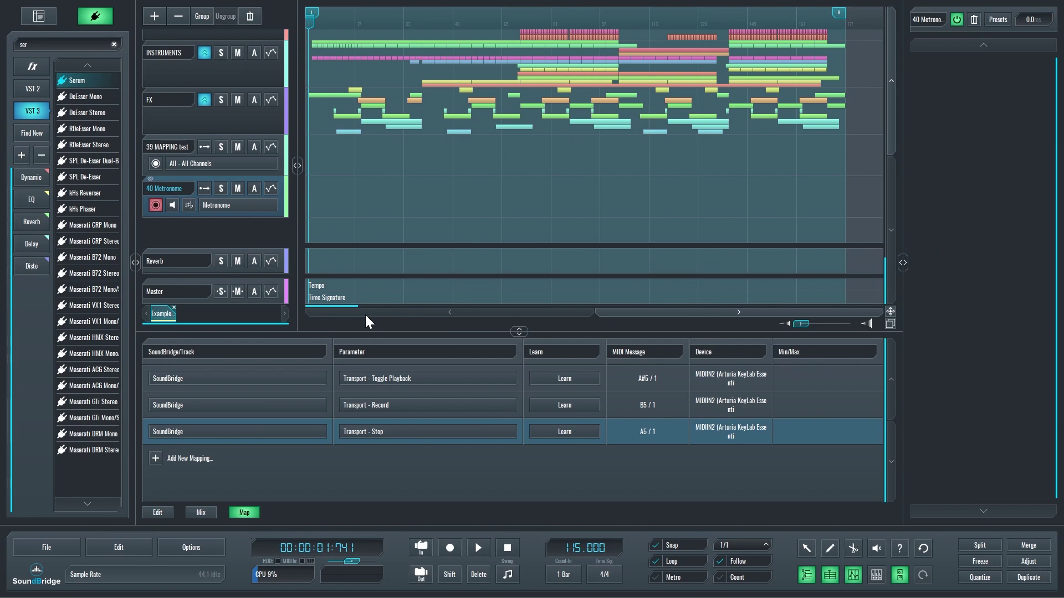
click(307, 20)
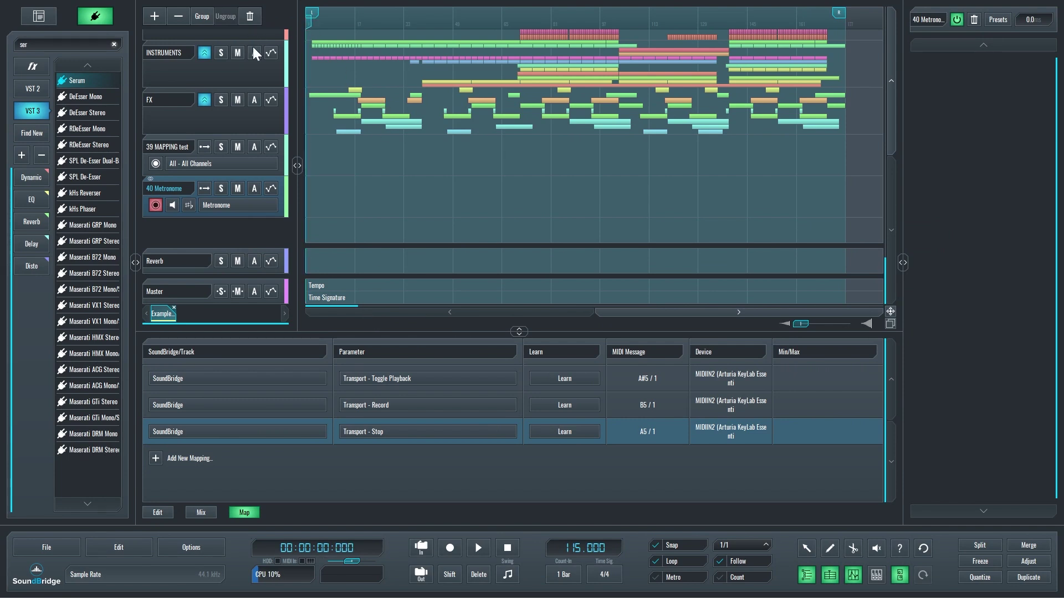
Solo 40 Metronome, record a few seconds of metronome, stop, and zoom in on the clip.
click(221, 188)
click(447, 550)
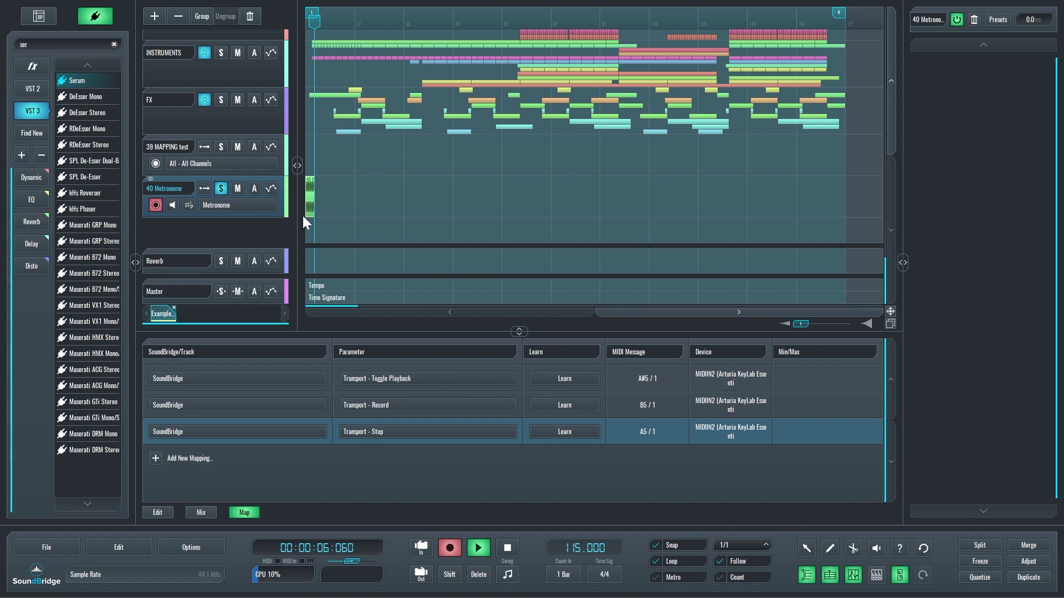
key(space)
scroll(307, 210, up, 5)
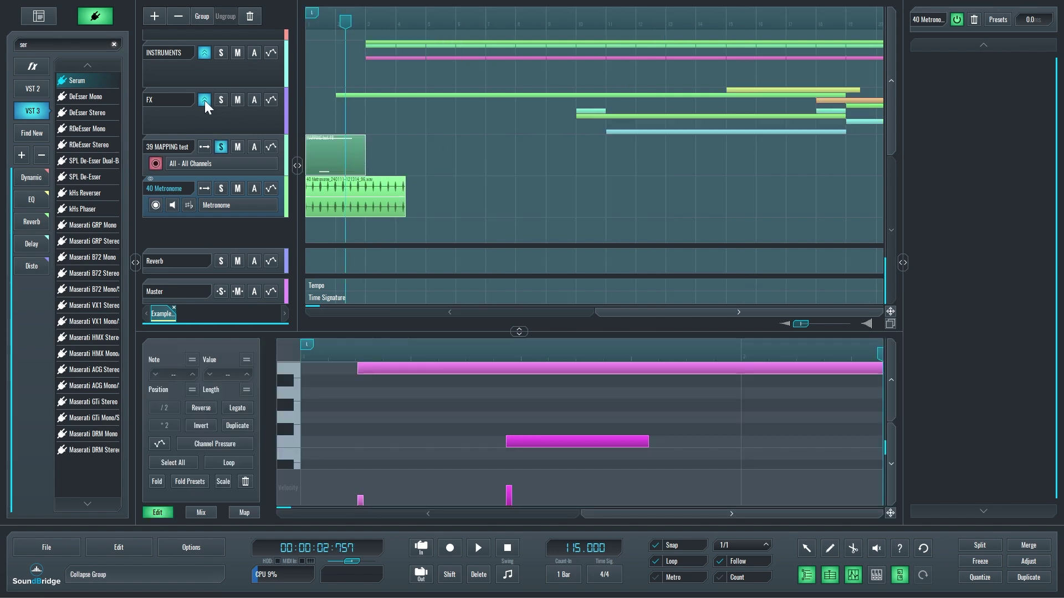
Expand the KICK & BASS group, collapse the editor panel, and scroll down to the drum tracks.
click(185, 110)
scroll(185, 109, up, 2)
click(197, 51)
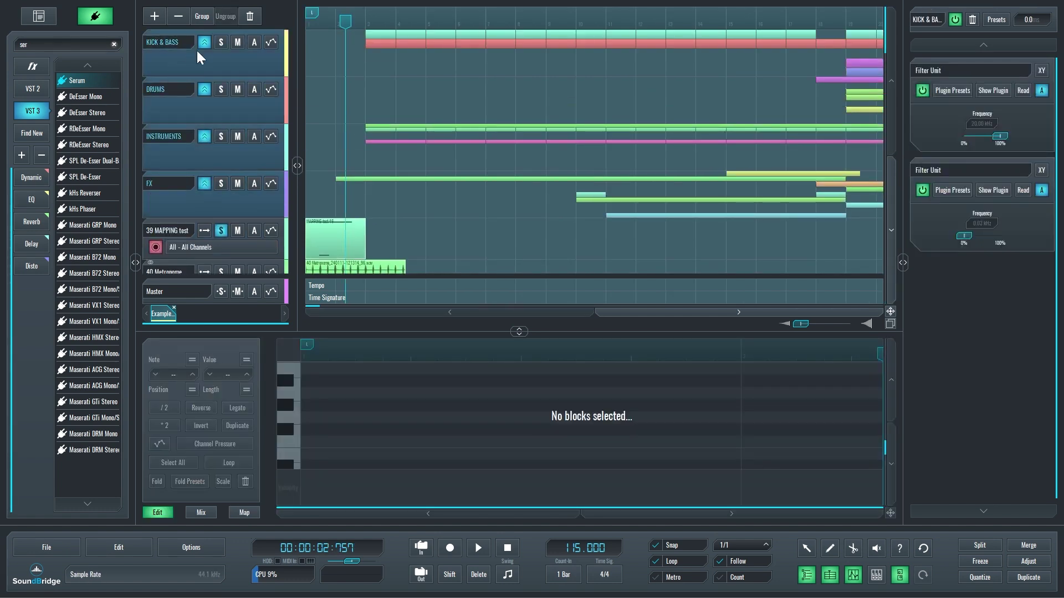
click(205, 42)
scroll(608, 181, down, 2)
scroll(609, 187, down, 2)
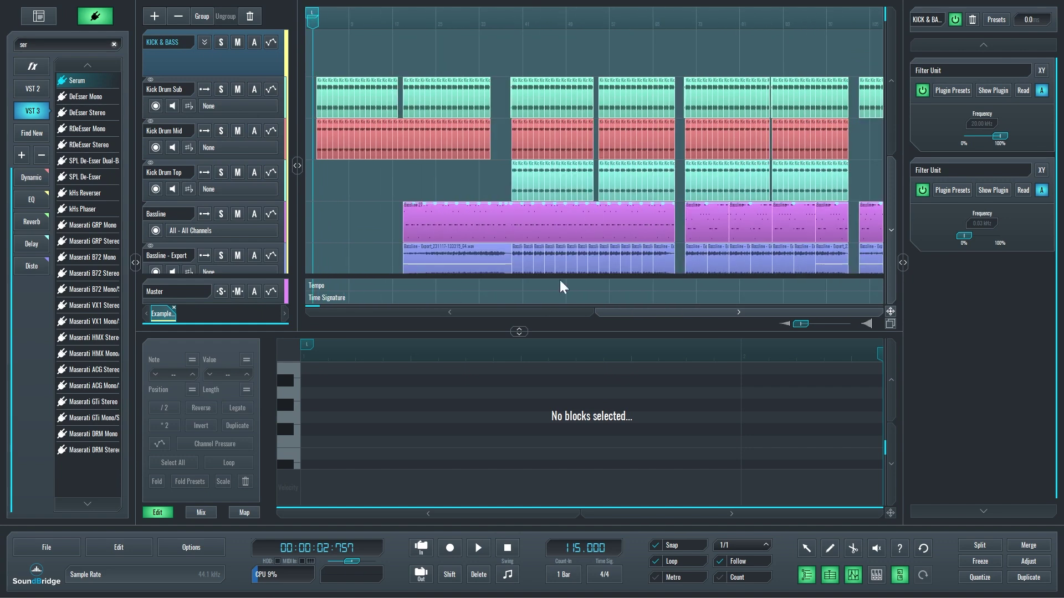
click(537, 327)
scroll(627, 308, down, 1)
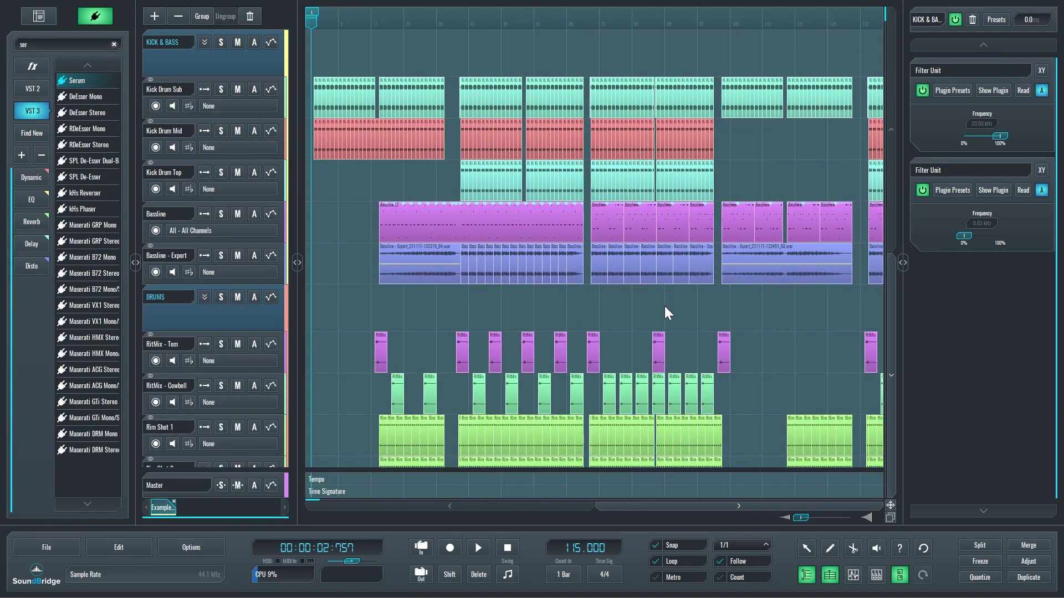
scroll(637, 316, down, 3)
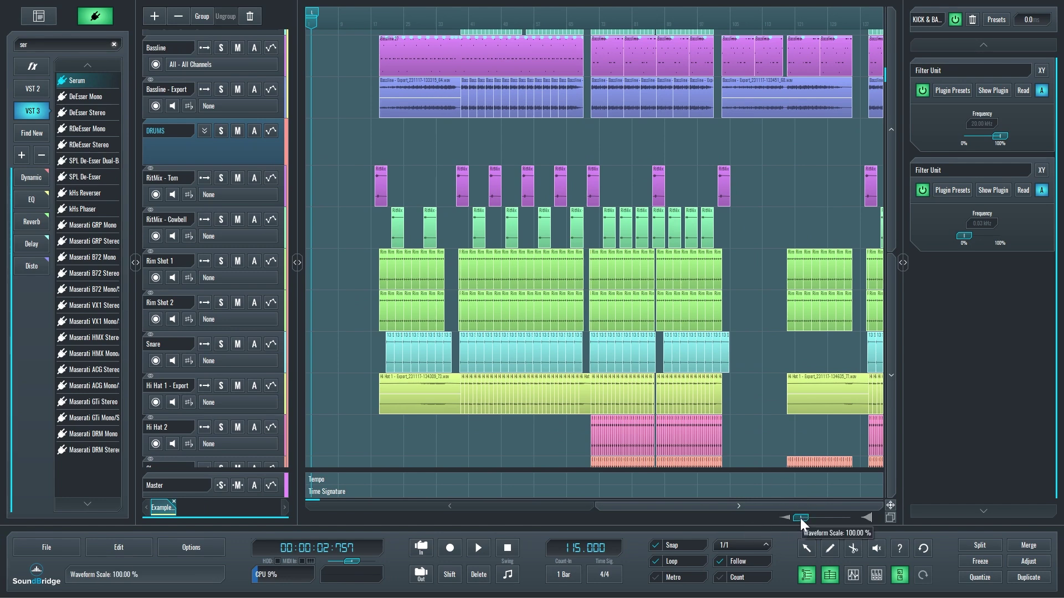
Raise the Waveform Scale in two increments so the clip waveforms appear much taller.
drag(800, 517, 833, 517)
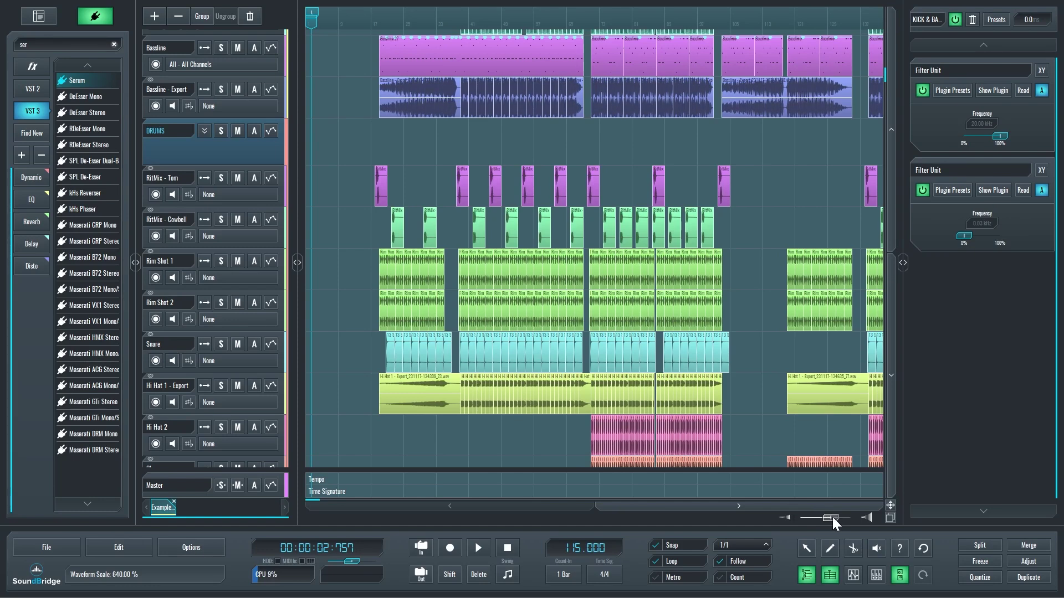
drag(832, 517, 866, 517)
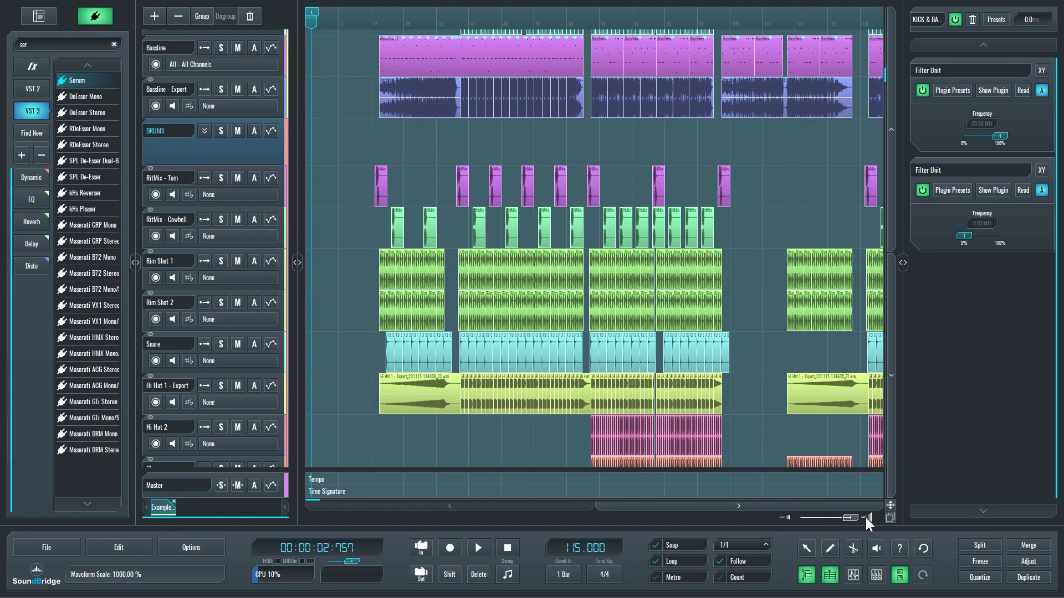